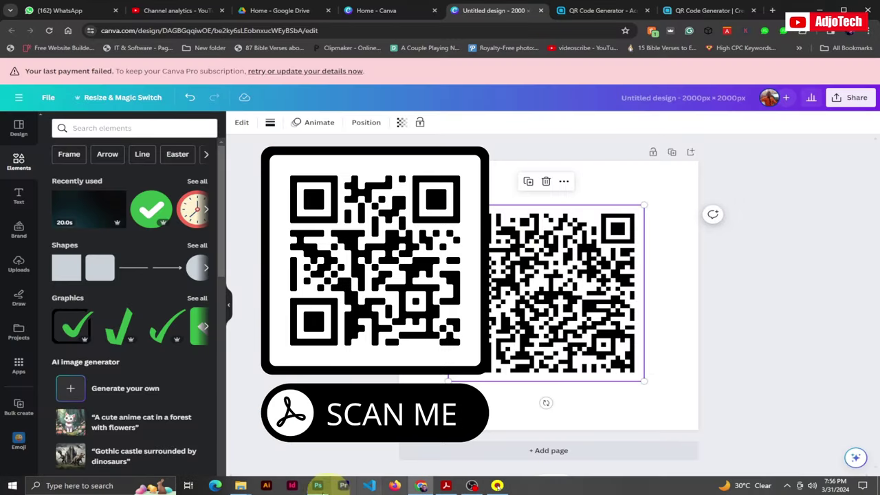
Switch from Canva to the tri-fold wedding programme layout in Photoshop
{"action": "left_click", "coordinate": [318, 486]}
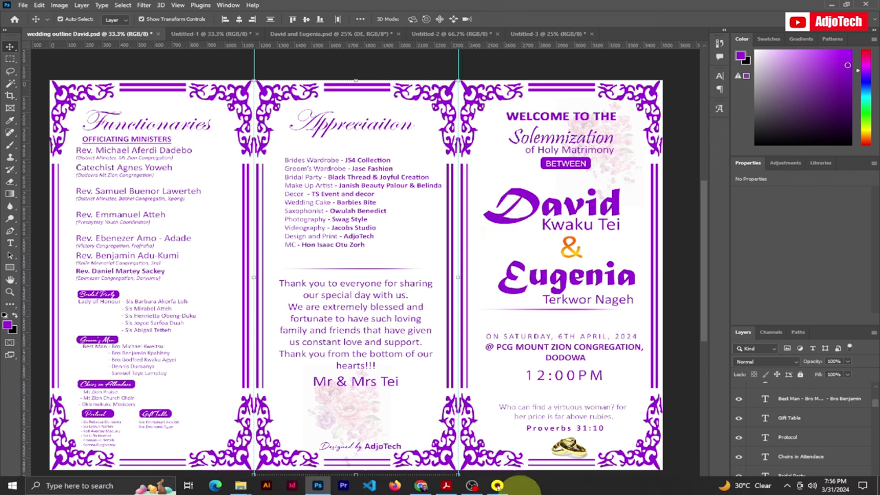
Scroll through the six-page wedding programme PDF in Acrobat, then go back to Chrome
{"action": "left_click", "coordinate": [446, 485]}
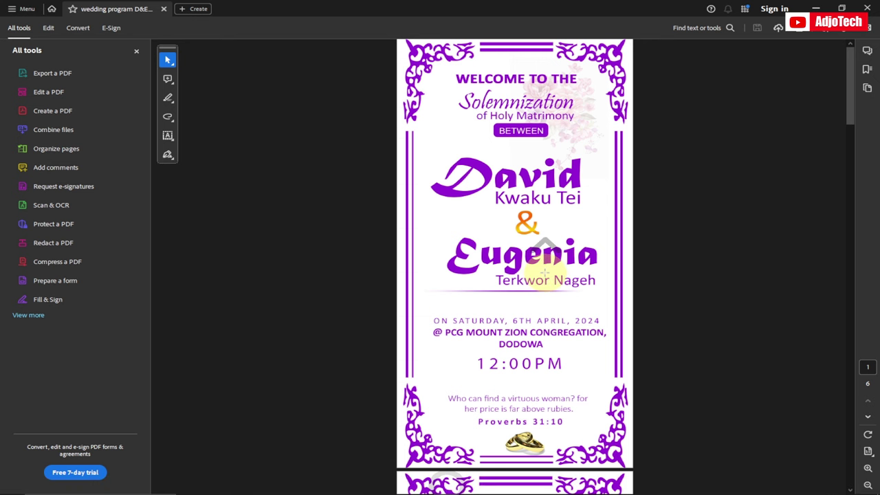
{"action": "scroll", "coordinate": [523, 275], "scroll_direction": "down", "scroll_amount": 10}
{"action": "scroll", "coordinate": [545, 272], "scroll_direction": "down", "scroll_amount": 8}
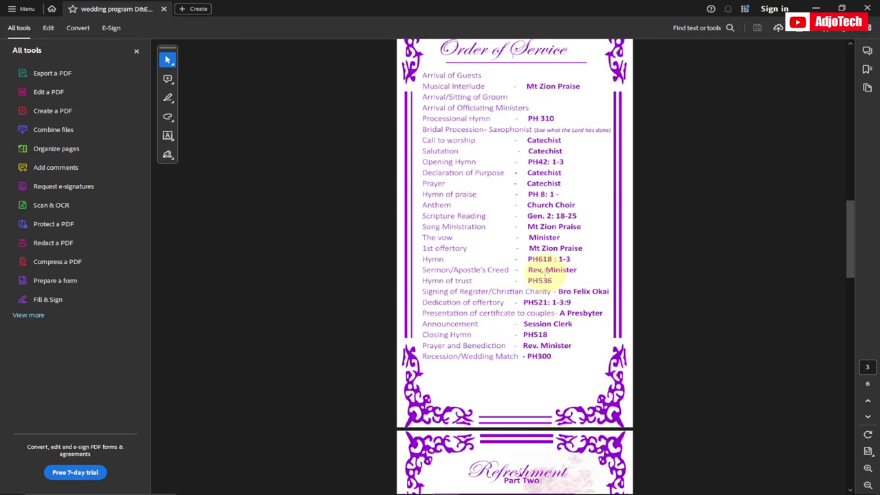
{"action": "scroll", "coordinate": [545, 272], "scroll_direction": "down", "scroll_amount": 10}
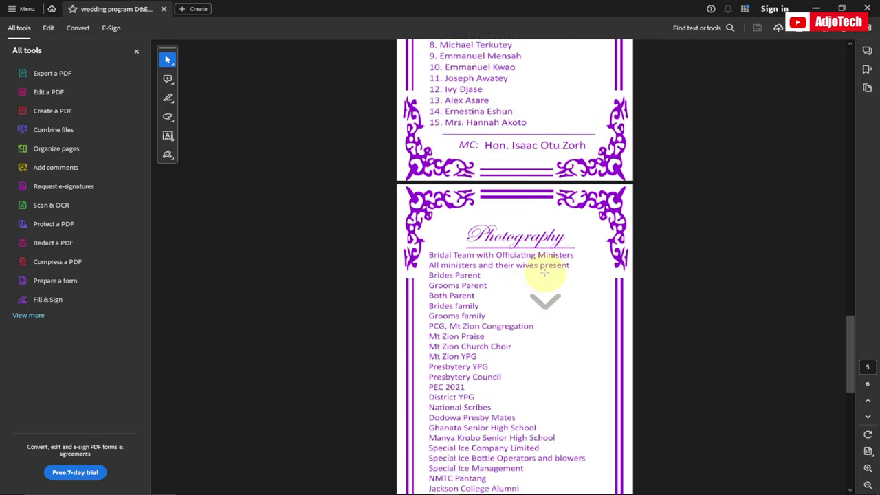
{"action": "scroll", "coordinate": [544, 273], "scroll_direction": "down", "scroll_amount": 4}
{"action": "scroll", "coordinate": [544, 272], "scroll_direction": "up", "scroll_amount": 6}
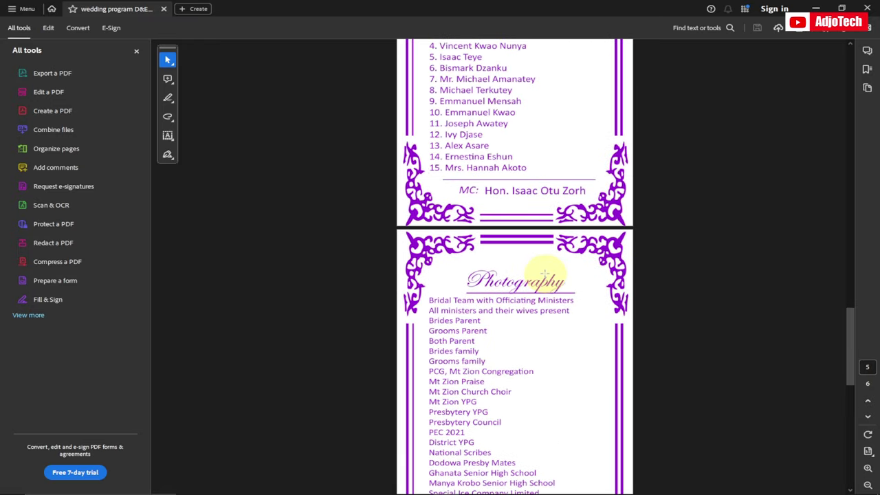
{"action": "left_click", "coordinate": [421, 481]}
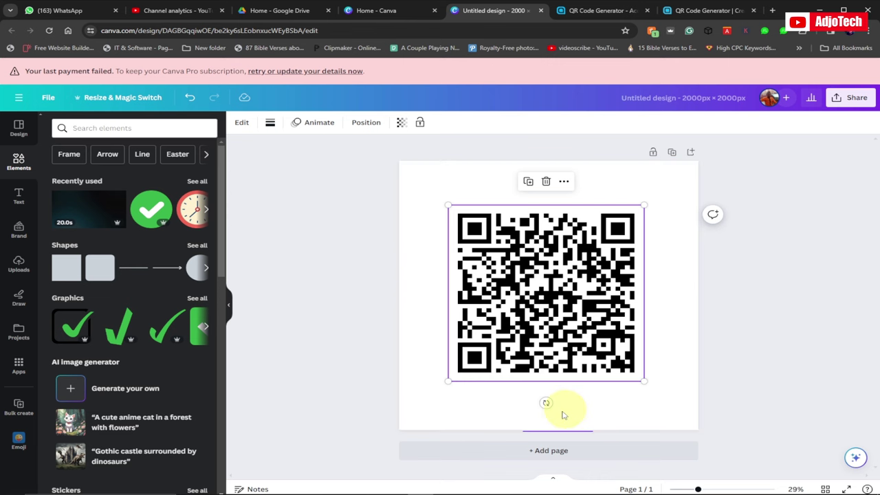
Open wedding program D&E.pdf in the Google Drive preview and scroll through it
{"action": "left_click", "coordinate": [283, 12]}
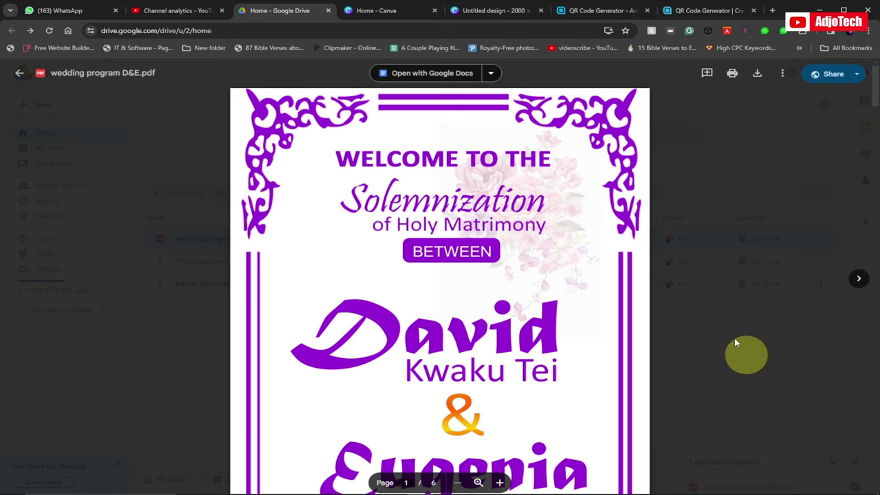
{"action": "left_click", "coordinate": [722, 389]}
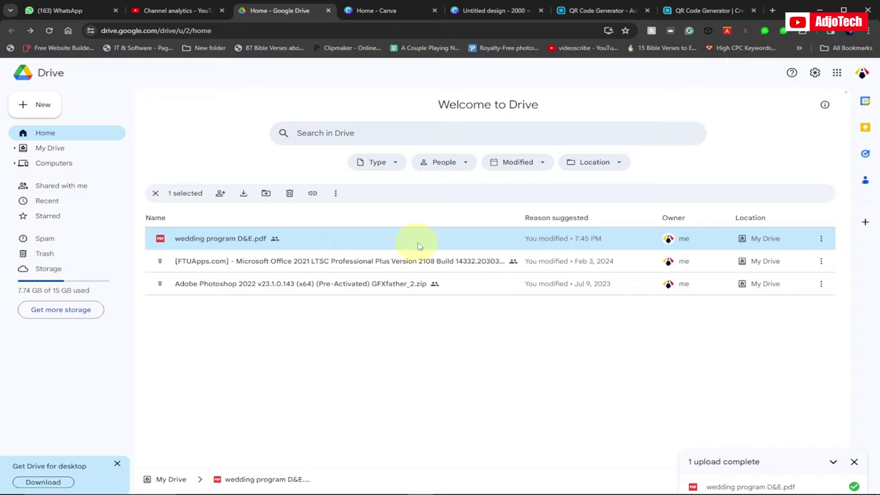
{"action": "double_click", "coordinate": [447, 239]}
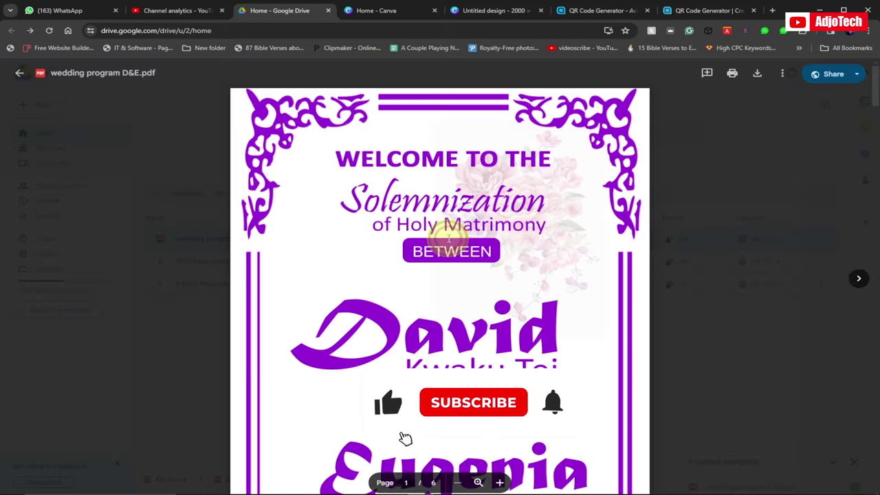
{"action": "scroll", "coordinate": [497, 267], "scroll_direction": "down", "scroll_amount": 15}
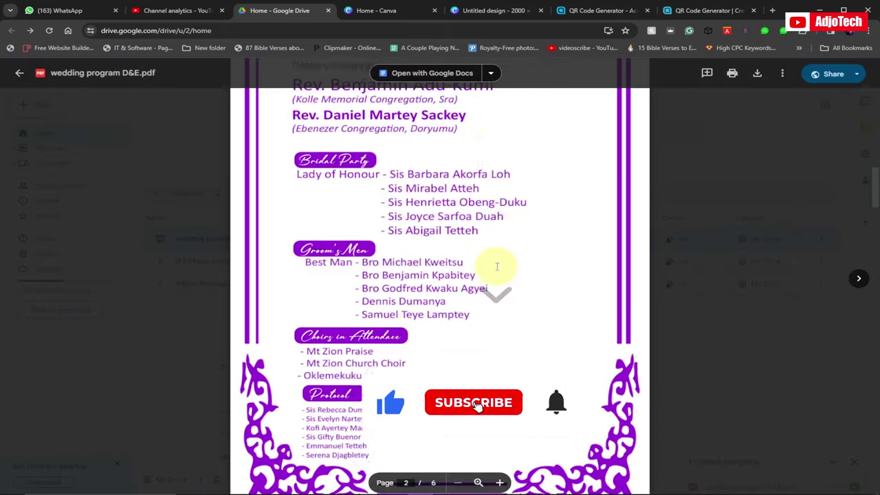
{"action": "scroll", "coordinate": [497, 267], "scroll_direction": "down", "scroll_amount": 4}
{"action": "scroll", "coordinate": [497, 267], "scroll_direction": "down", "scroll_amount": 10}
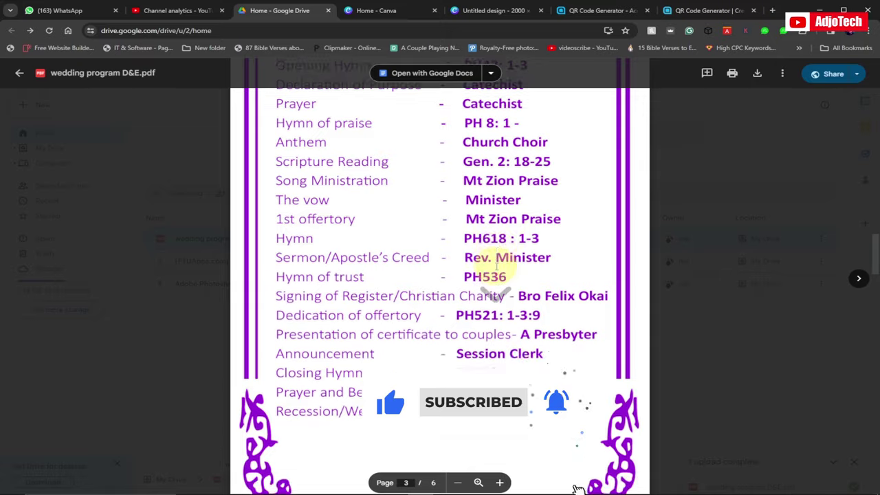
{"action": "scroll", "coordinate": [497, 266], "scroll_direction": "down", "scroll_amount": 4}
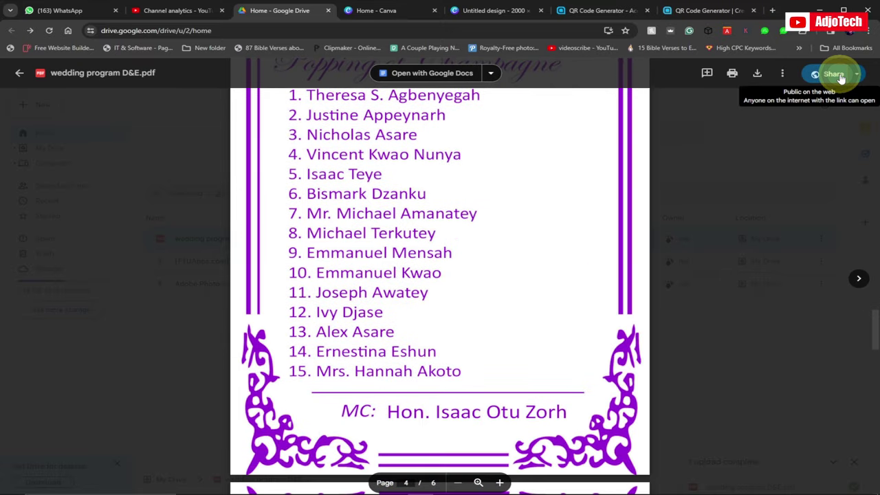
Copy the PDF's anyone-with-the-link viewer link and go to the Canva home page
{"action": "left_click", "coordinate": [833, 73]}
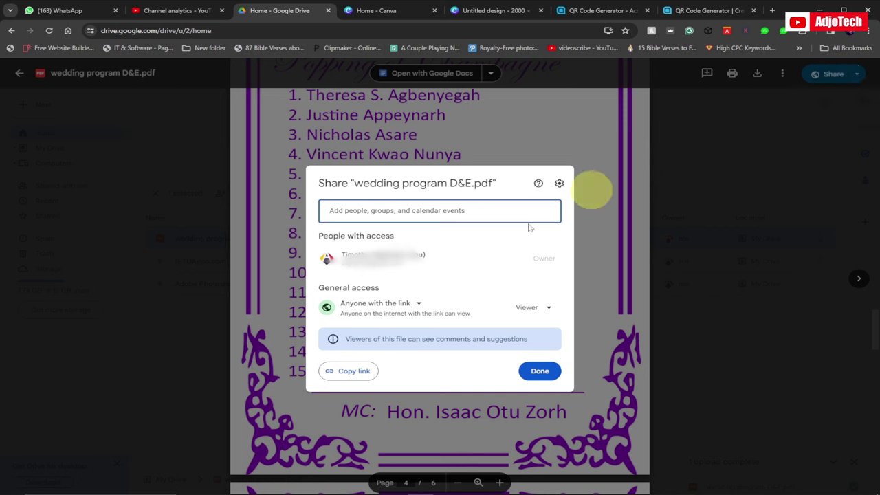
{"action": "left_click", "coordinate": [344, 372]}
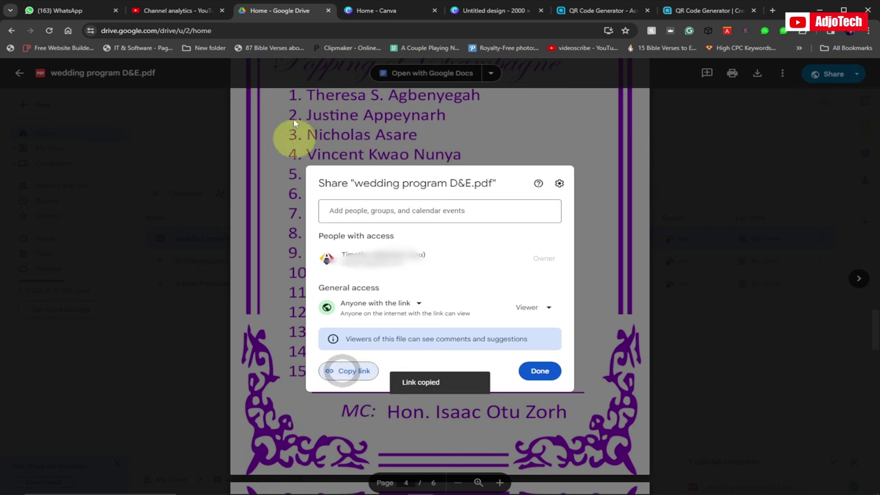
{"action": "left_click", "coordinate": [376, 10]}
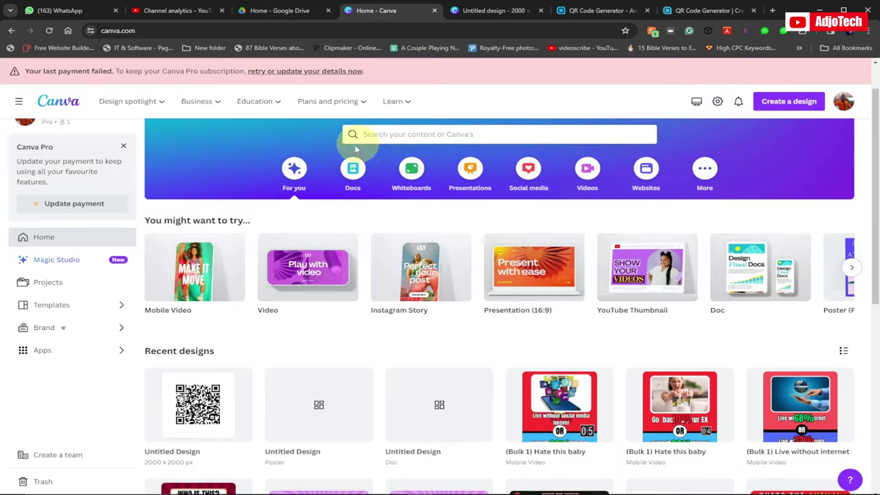
Create a new Portrait 42 × 59.4 cm poster and show the Apps panel
{"action": "left_click", "coordinate": [782, 103]}
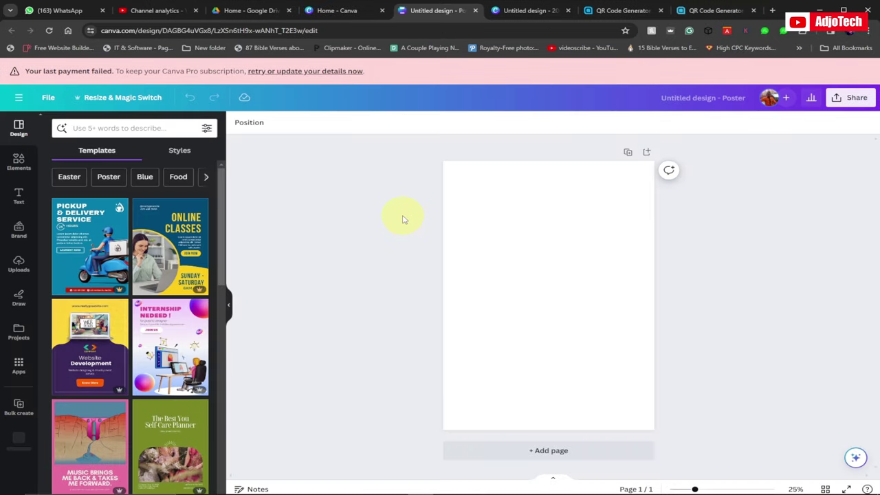
{"action": "left_click", "coordinate": [19, 369]}
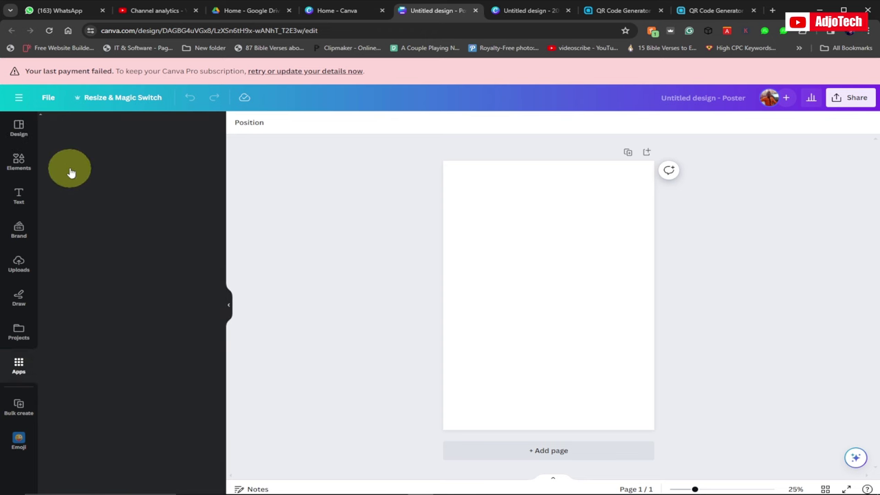
Search Canva apps for 'qr co' and open the QR Code app
{"action": "left_click", "coordinate": [77, 129]}
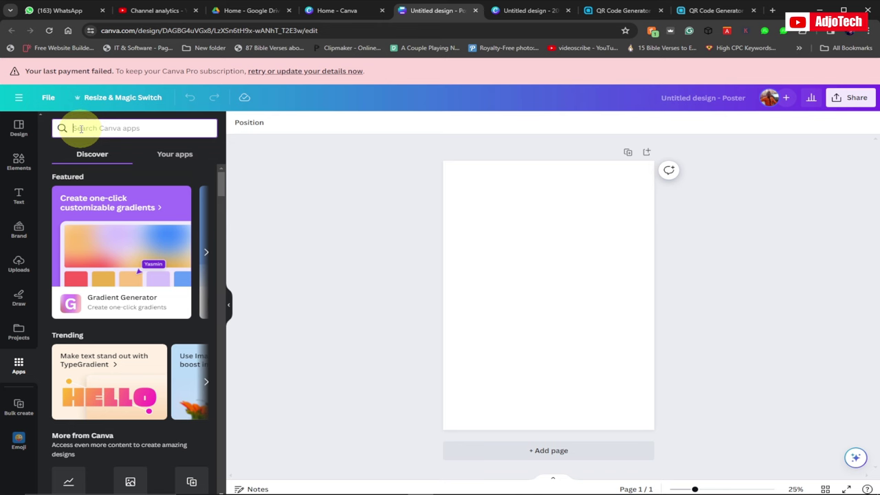
{"action": "type", "text": "qr"}
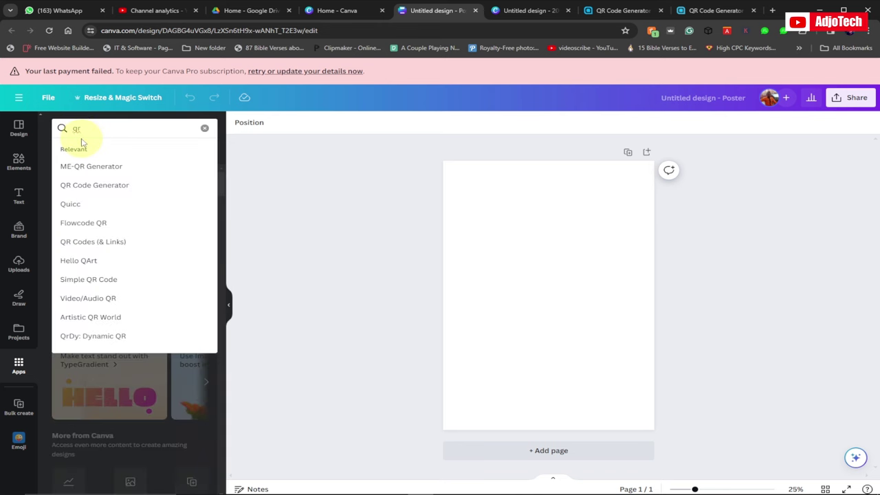
{"action": "type", "text": " code"}
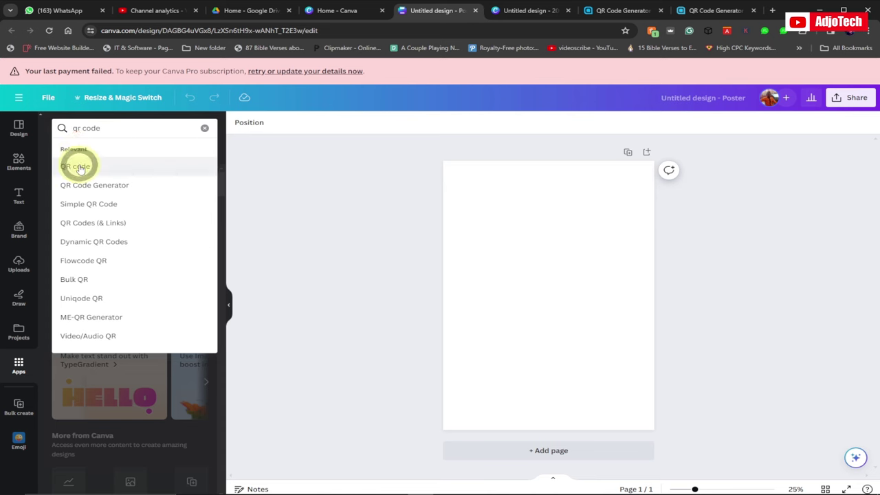
{"action": "left_click", "coordinate": [77, 166]}
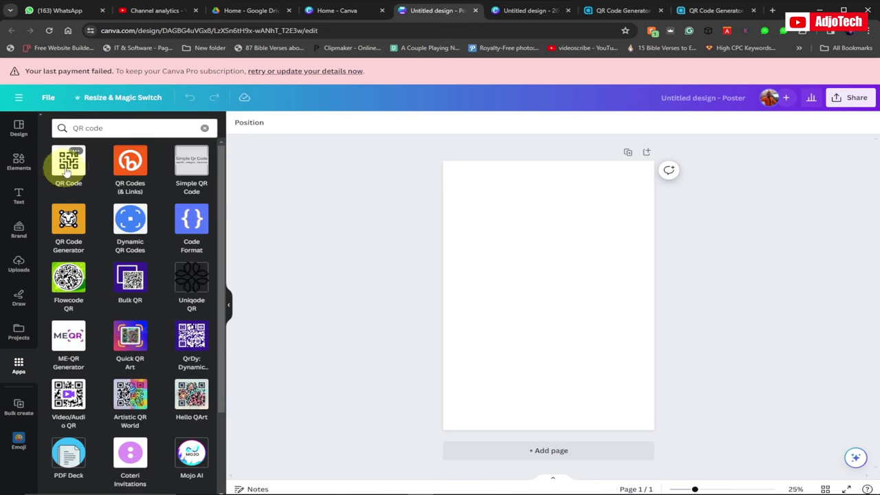
{"action": "left_click", "coordinate": [69, 162]}
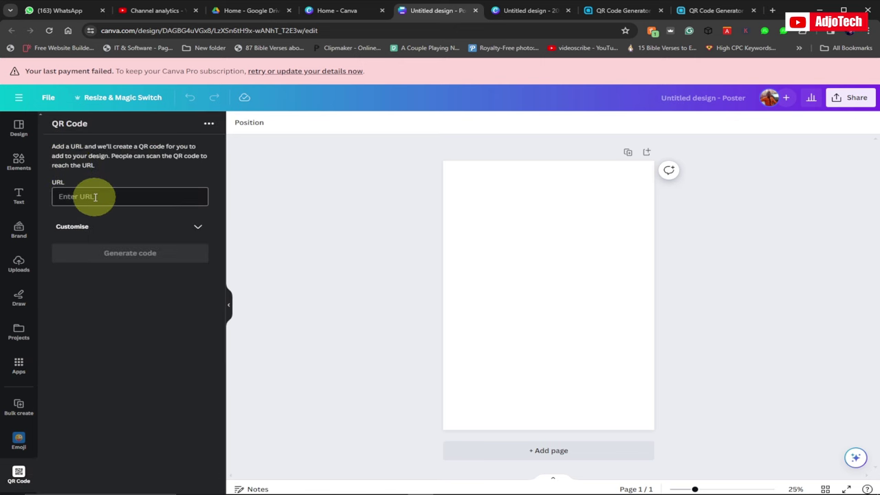
Paste the wedding programme's Drive share link into the QR Code URL field and generate the code
{"action": "left_click", "coordinate": [232, 11]}
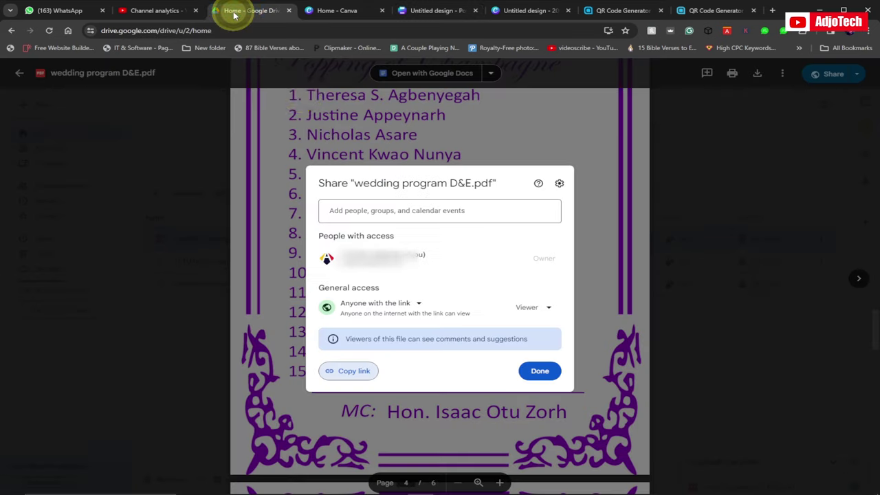
{"action": "left_click", "coordinate": [351, 375]}
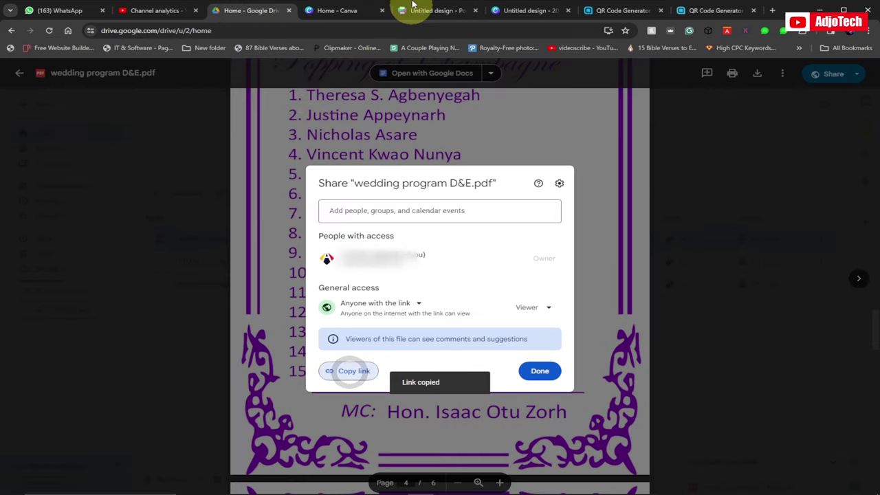
{"action": "left_click", "coordinate": [434, 10]}
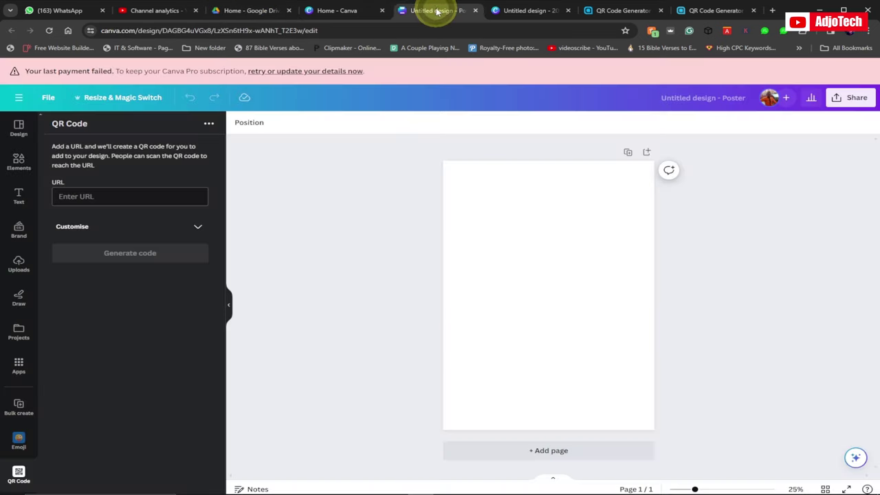
{"action": "right_click", "coordinate": [88, 194]}
{"action": "left_click", "coordinate": [124, 286]}
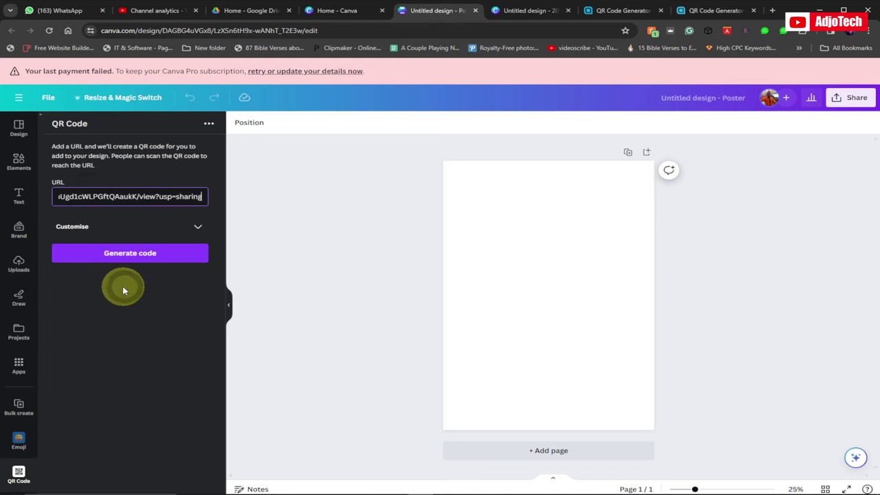
{"action": "left_click", "coordinate": [122, 256]}
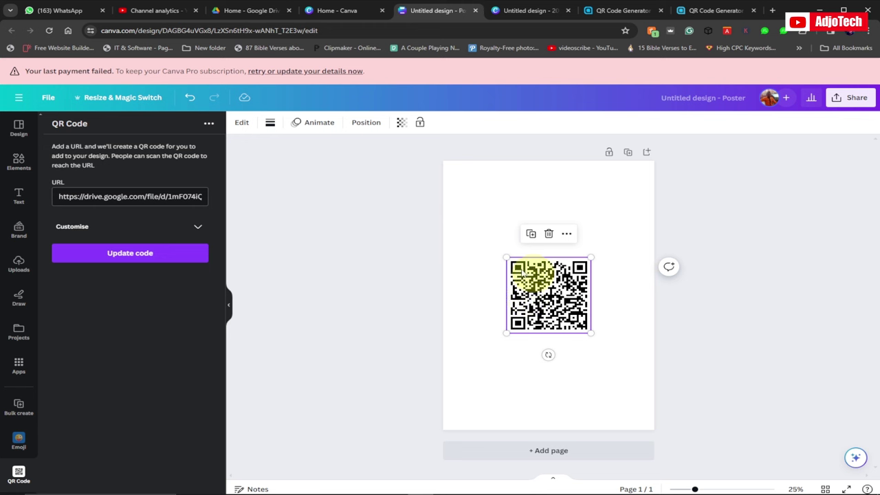
Enlarge the QR code to about 34.5 square and recentre it on the poster
{"action": "left_click_drag", "start_coordinate": [501, 249], "coordinate": [465, 218]}
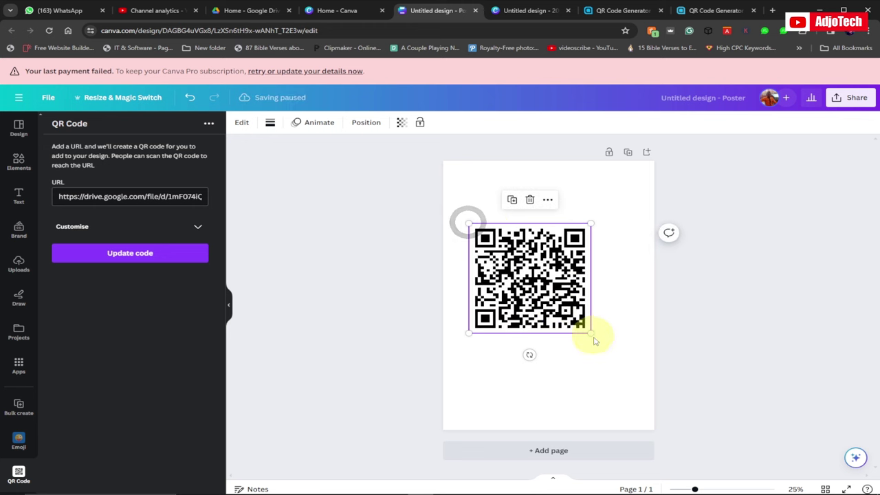
{"action": "left_click_drag", "start_coordinate": [590, 333], "coordinate": [642, 360]}
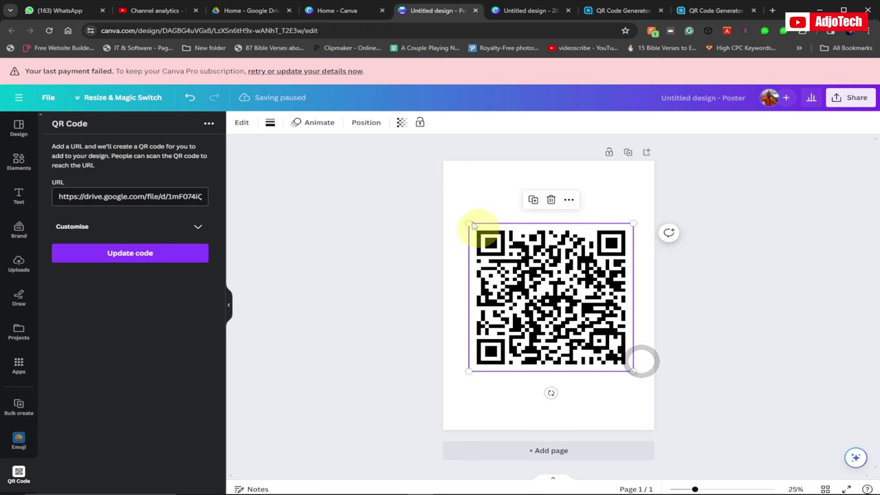
{"action": "left_click_drag", "start_coordinate": [467, 222], "coordinate": [461, 213]}
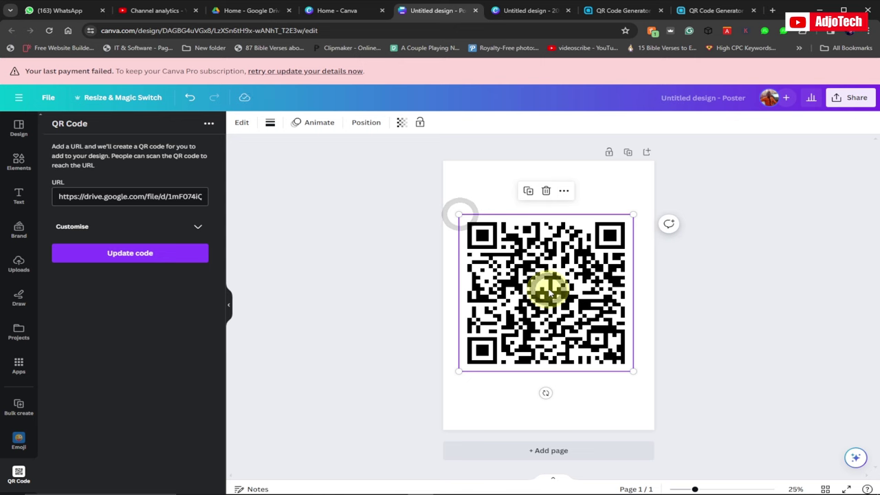
{"action": "left_click_drag", "start_coordinate": [552, 290], "coordinate": [558, 293]}
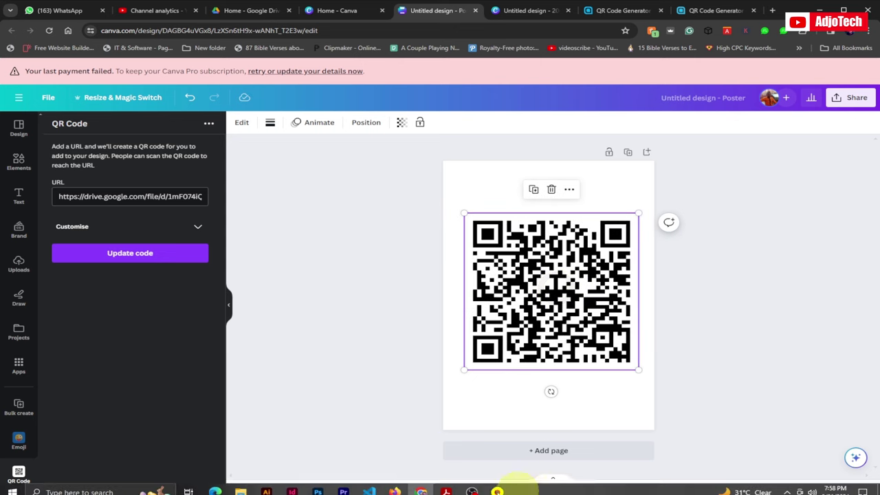
{"action": "left_click", "coordinate": [446, 486]}
{"action": "scroll", "coordinate": [484, 183], "scroll_direction": "up", "scroll_amount": 10}
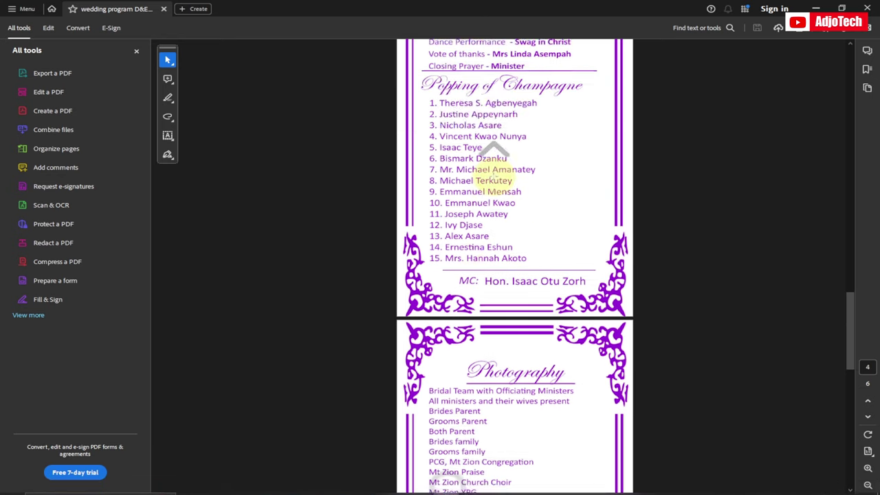
{"action": "scroll", "coordinate": [493, 175], "scroll_direction": "down", "scroll_amount": 2}
{"action": "scroll", "coordinate": [493, 175], "scroll_direction": "up", "scroll_amount": 8}
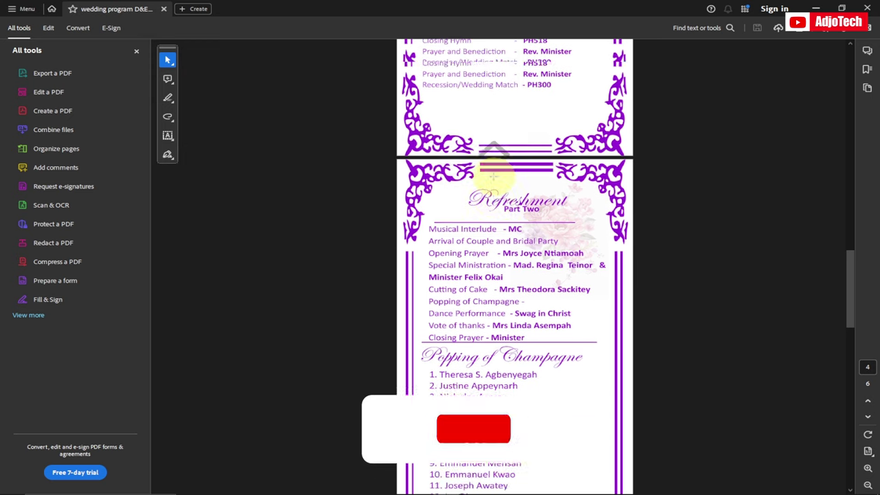
{"action": "scroll", "coordinate": [493, 176], "scroll_direction": "up", "scroll_amount": 12}
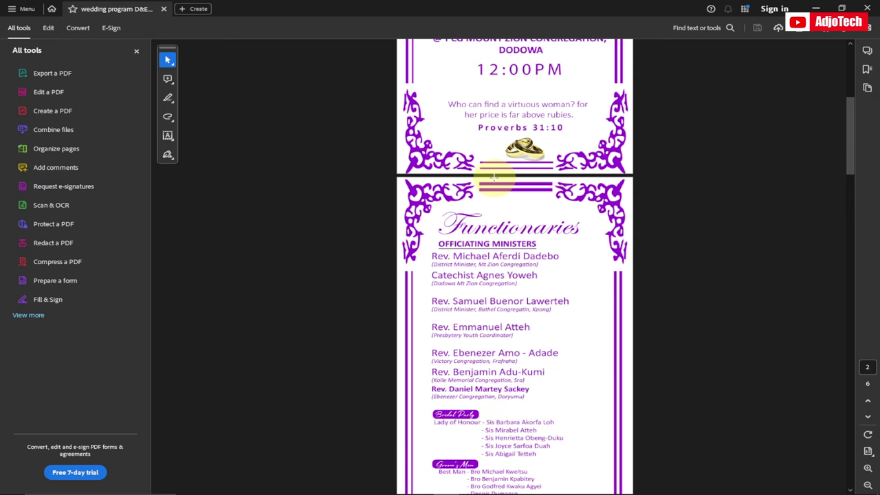
{"action": "mouse_move", "coordinate": [451, 489]}
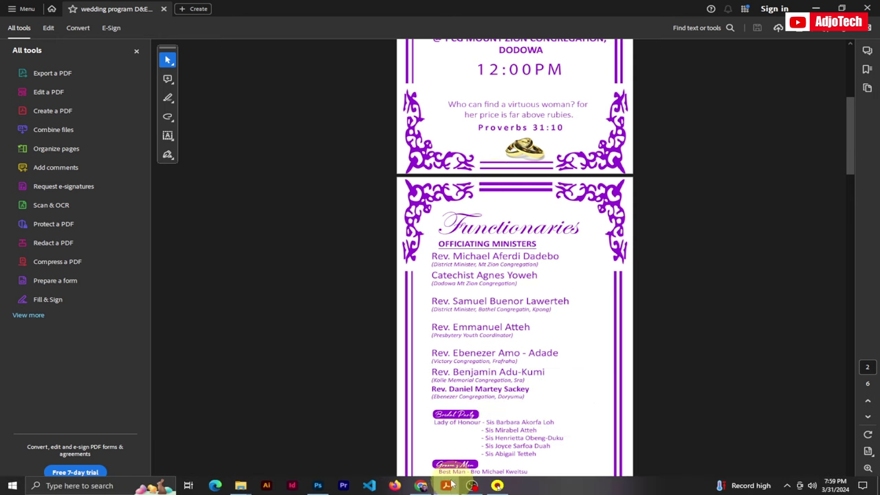
{"action": "left_click", "coordinate": [421, 486]}
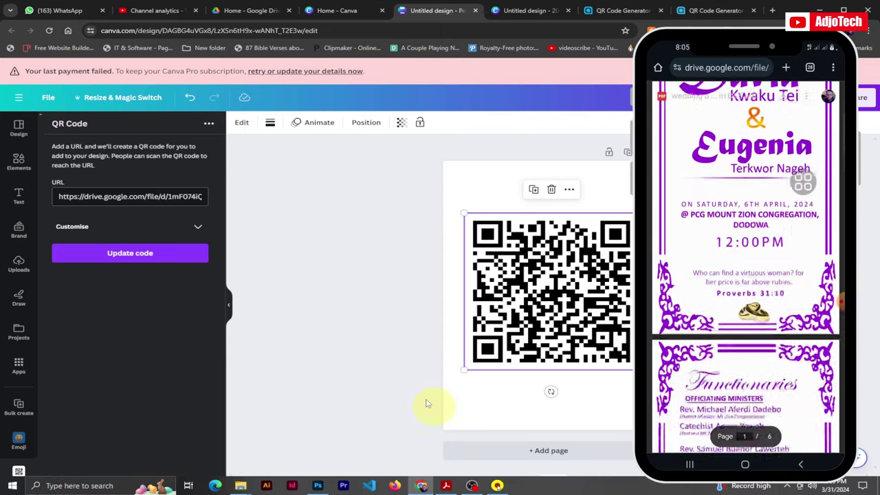
Recheck the wedding programme PDF in Acrobat, then bring up the QR Code Generator tab
{"action": "left_click", "coordinate": [446, 487]}
{"action": "scroll", "coordinate": [509, 354], "scroll_direction": "up", "scroll_amount": 8}
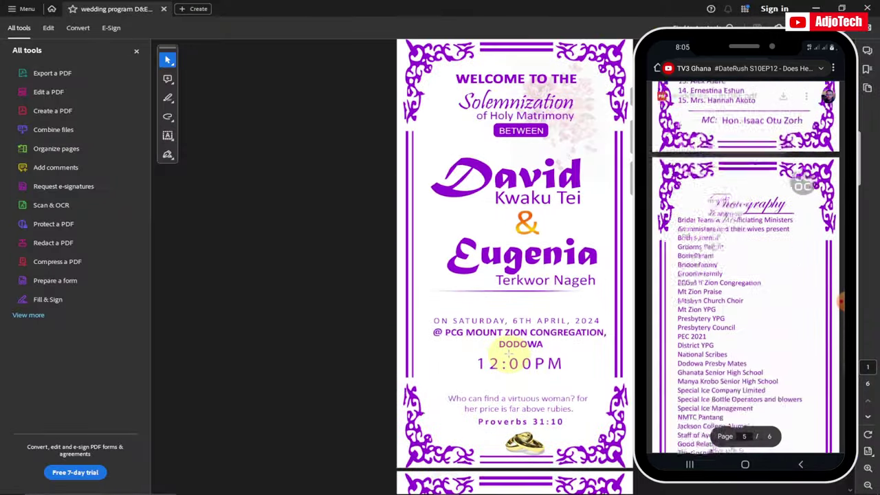
{"action": "scroll", "coordinate": [509, 354], "scroll_direction": "down", "scroll_amount": 5}
{"action": "scroll", "coordinate": [509, 354], "scroll_direction": "down", "scroll_amount": 1}
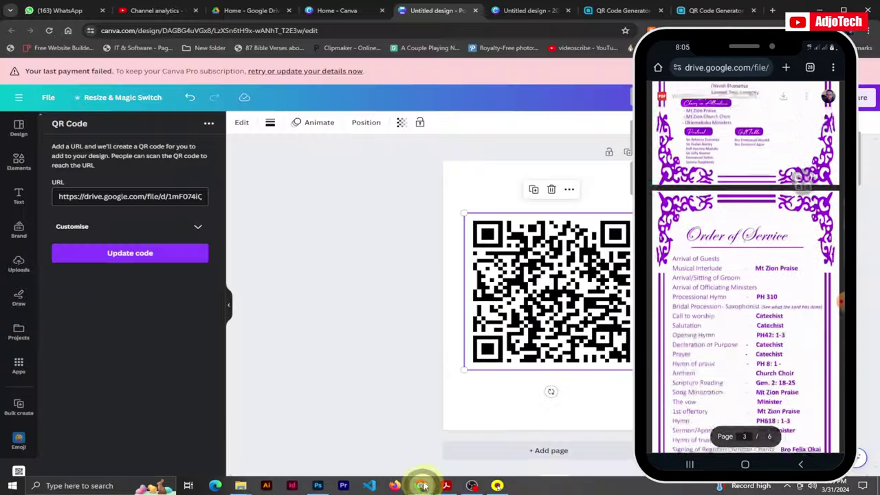
{"action": "left_click", "coordinate": [421, 485]}
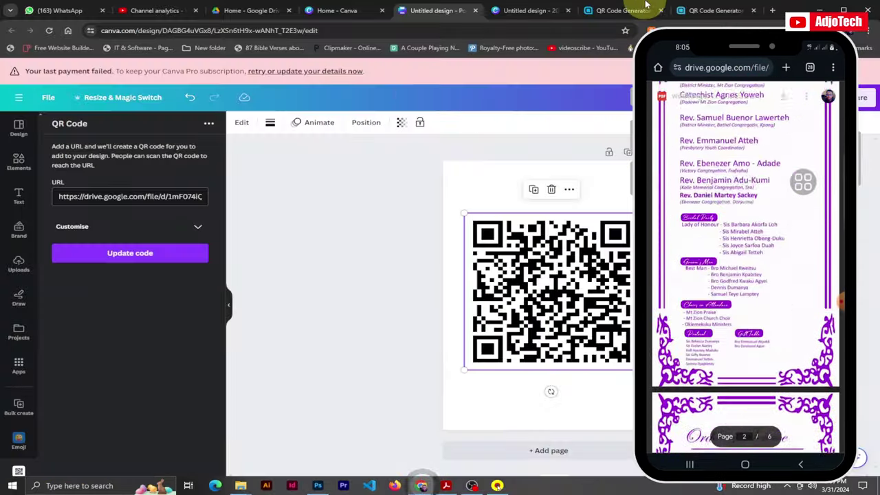
{"action": "left_click", "coordinate": [715, 11]}
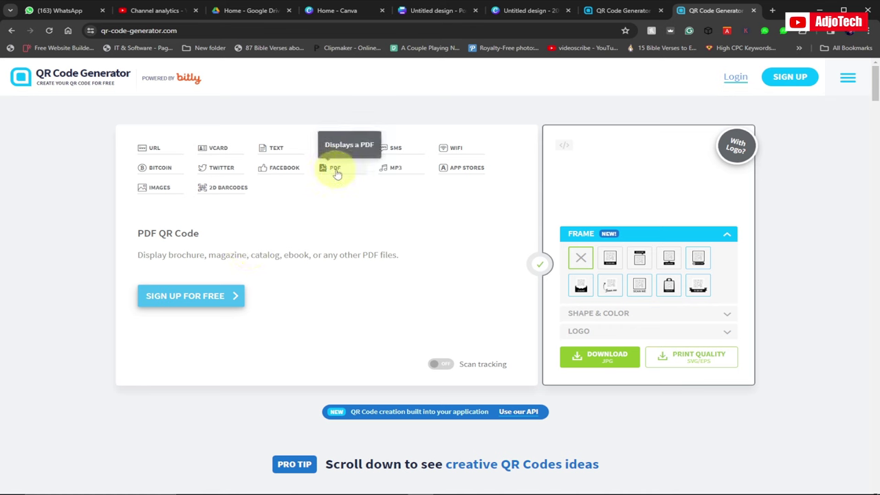
Frame the PDF QR code preview with the second frame style, SCAN ME
{"action": "left_click", "coordinate": [611, 260]}
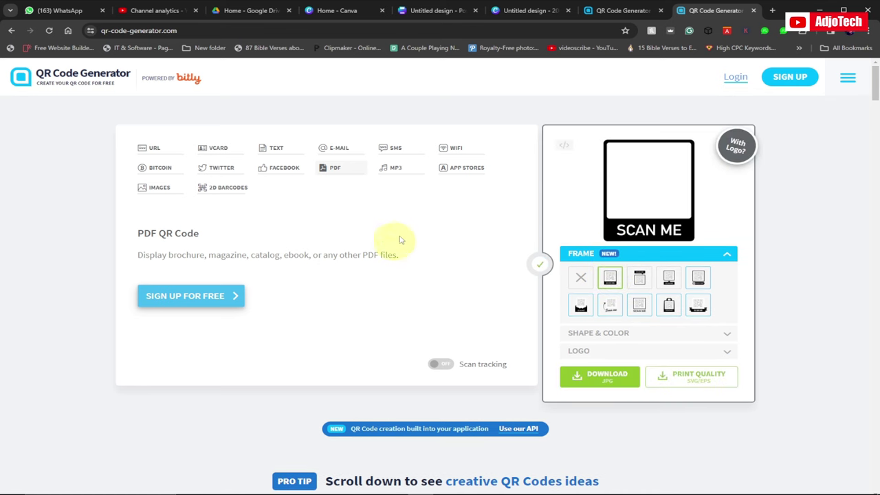
Make a URL-type code from the pasted Drive share link and apply the SCAN ME frame
{"action": "left_click", "coordinate": [155, 149]}
{"action": "right_click", "coordinate": [150, 236]}
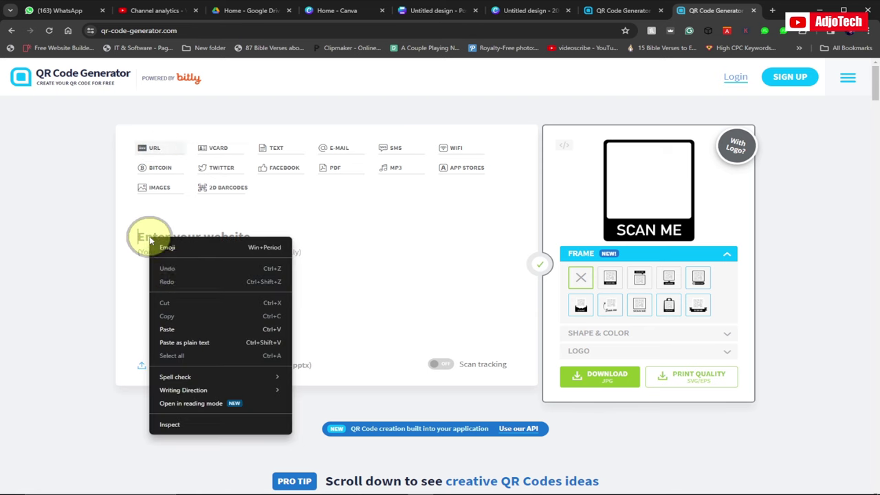
{"action": "left_click", "coordinate": [180, 326]}
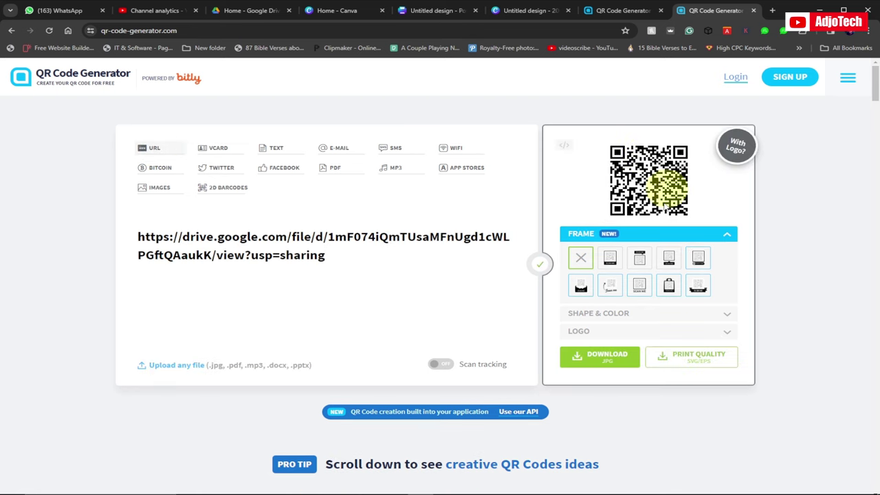
{"action": "left_click", "coordinate": [611, 260]}
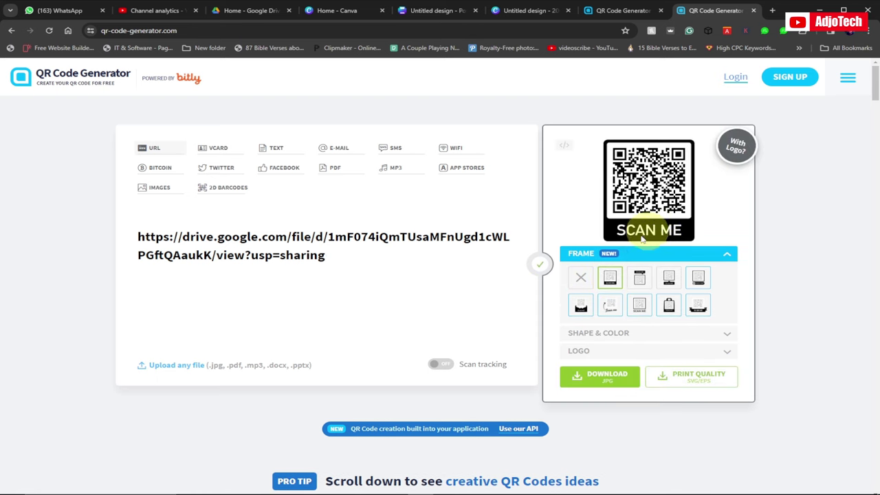